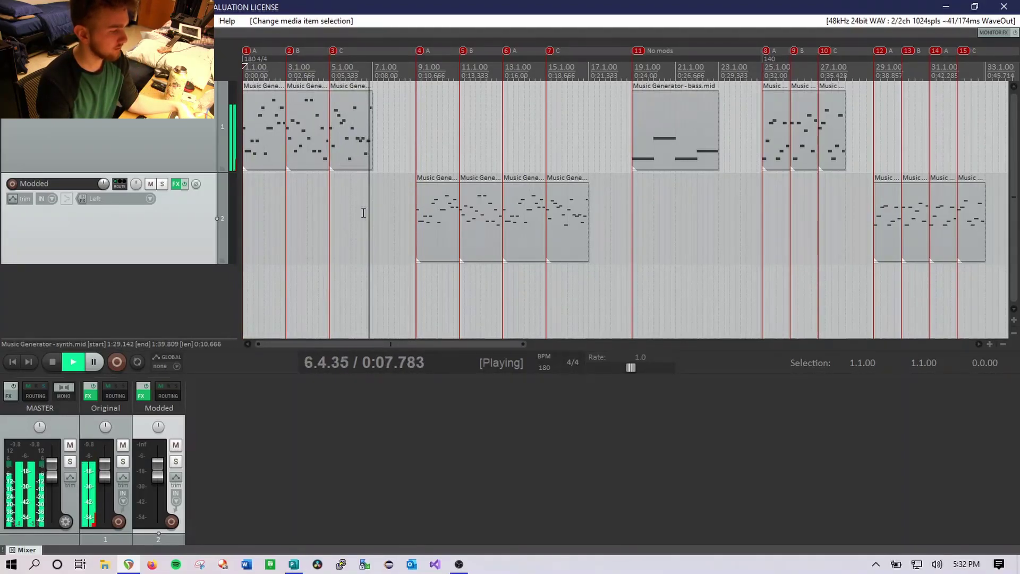
- Stop the current playback, then play the modded A-B-A-C clips starting at bar 9
key(space)
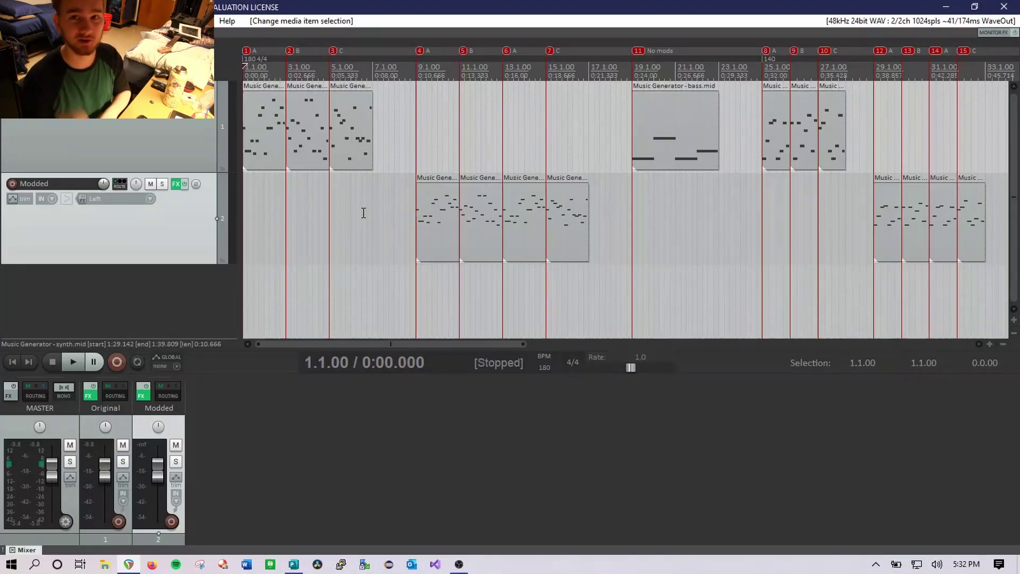
click(416, 163)
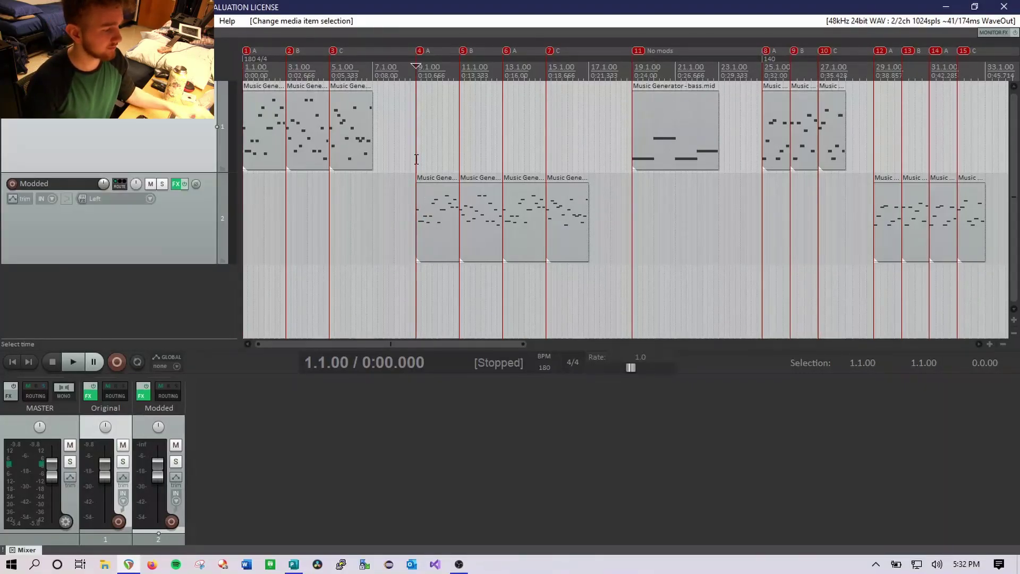
key(space)
scroll(360, 139, down, 2)
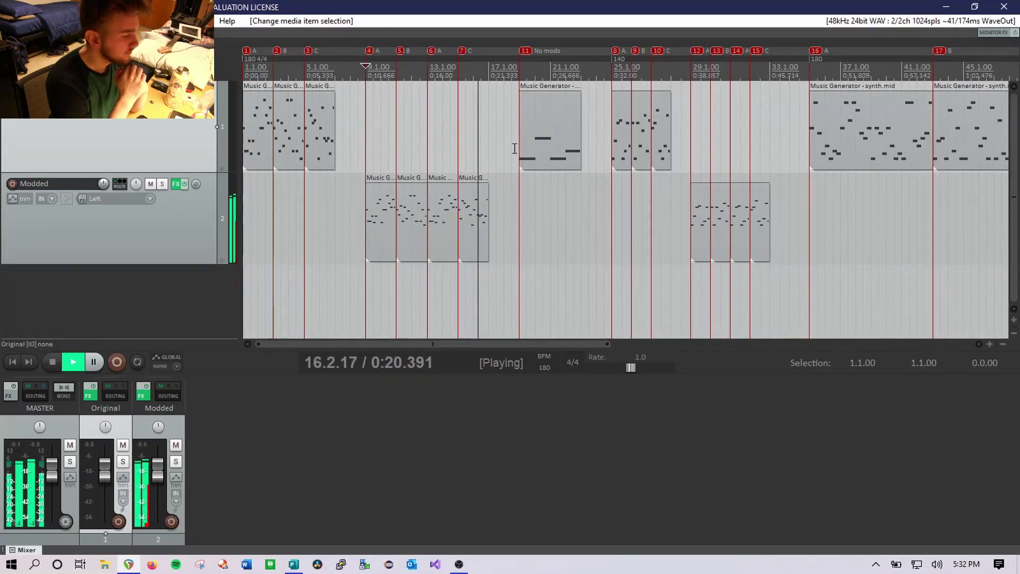
key(space)
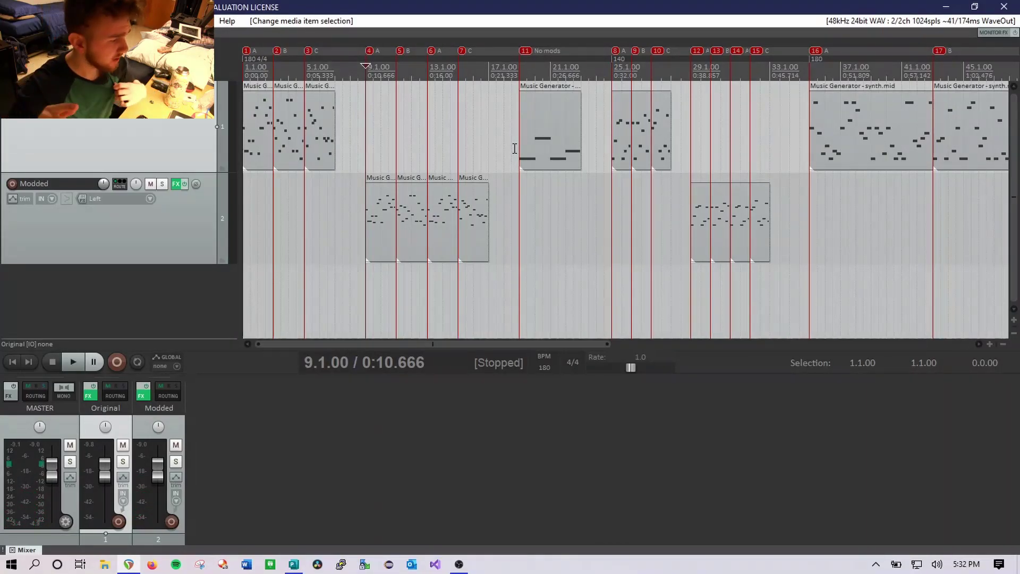
- Play the unmodified bass clip at the No mods marker from bar 19
click(518, 83)
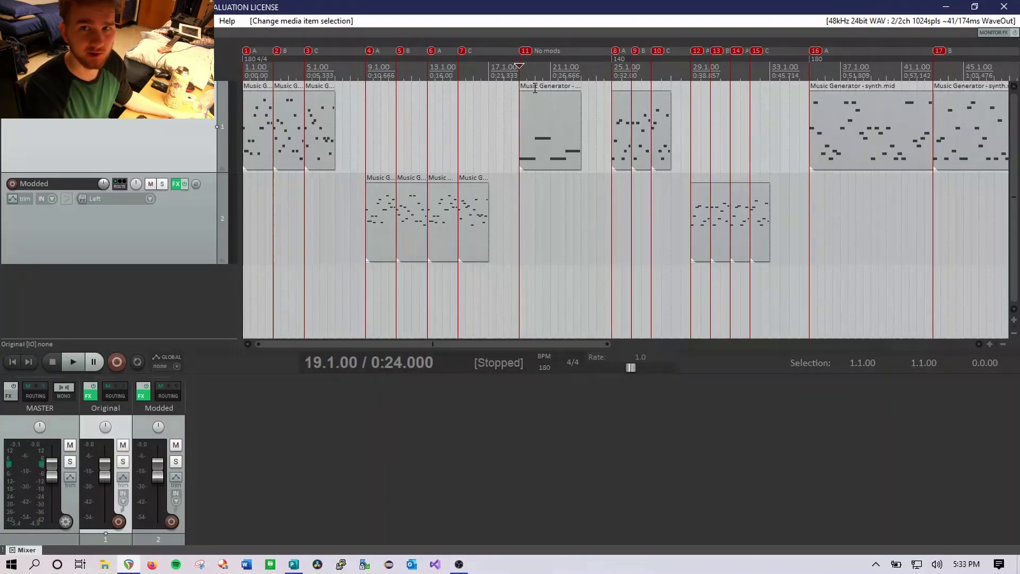
key(space)
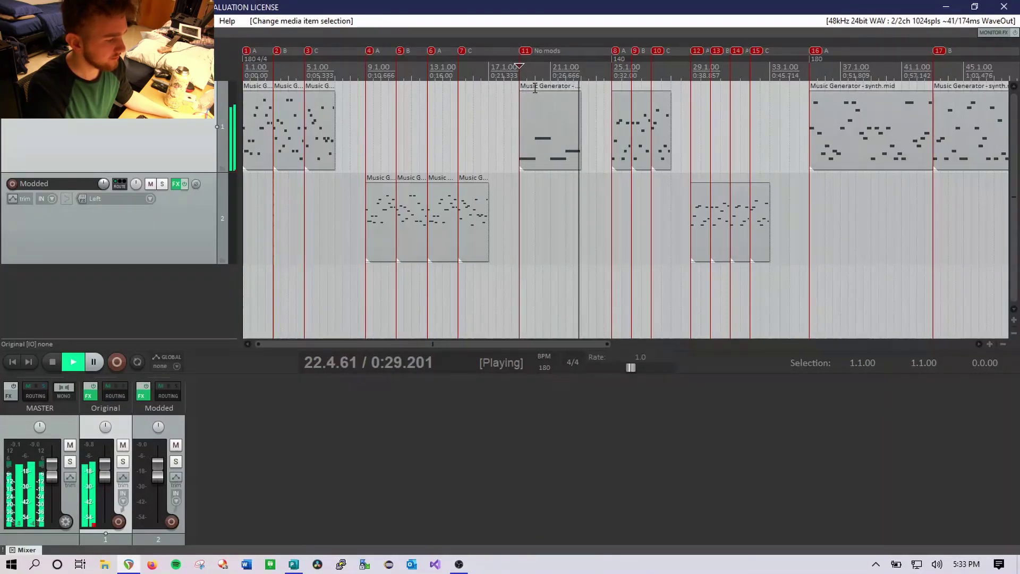
key(space)
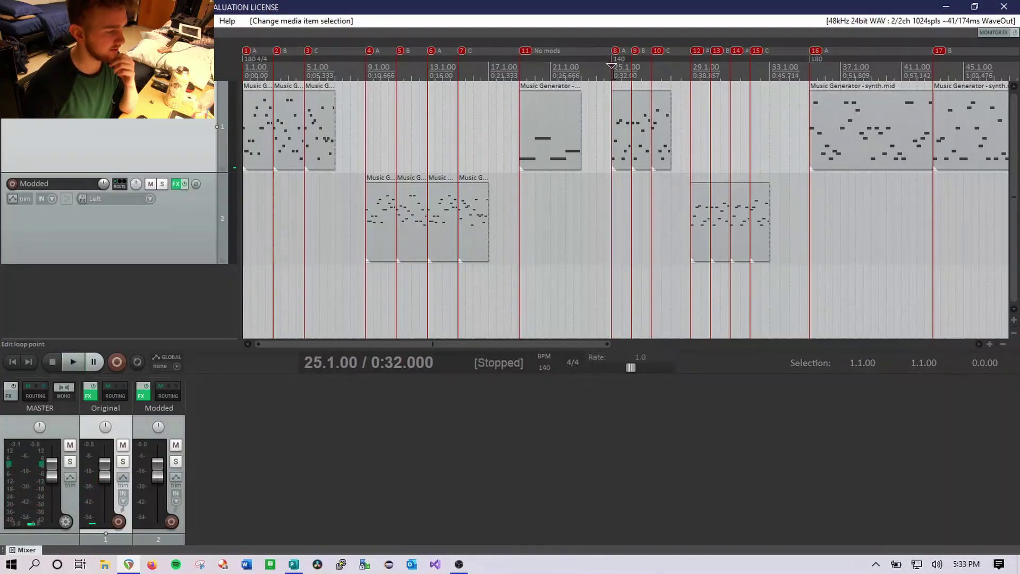
- Play the three original A, B and C clips in the 140 BPM section from bar 25
scroll(626, 115, up, 5)
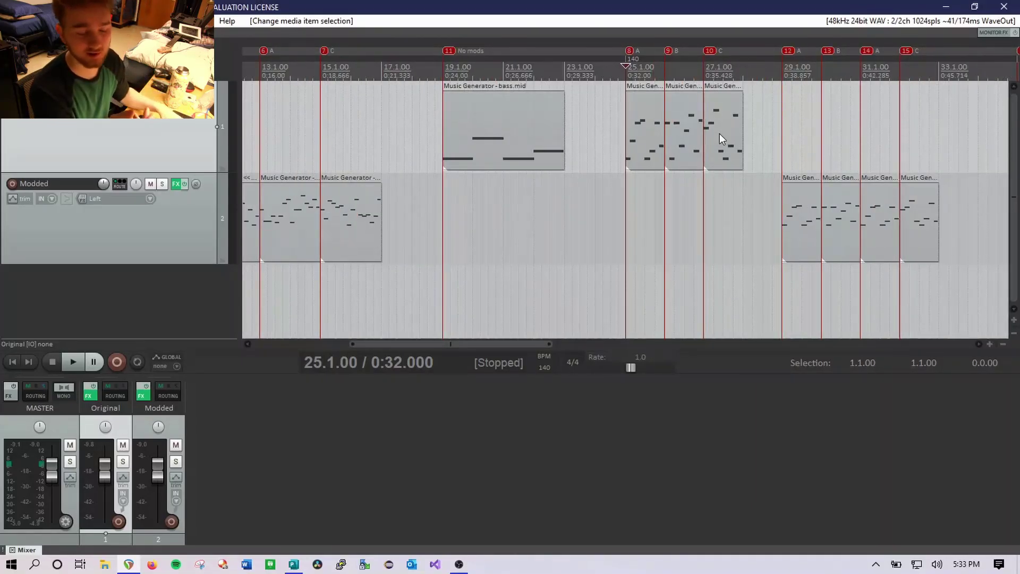
key(space)
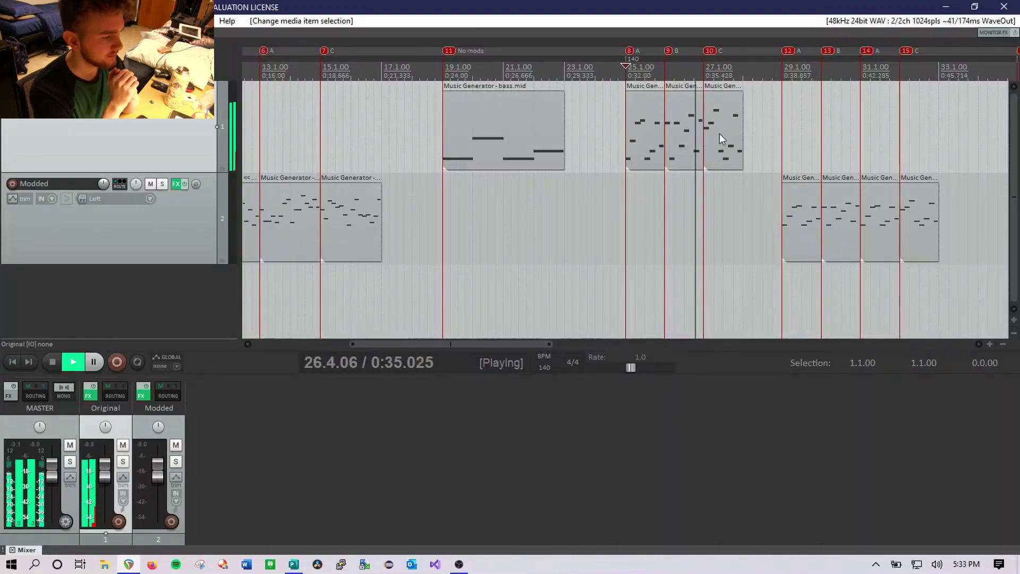
key(space)
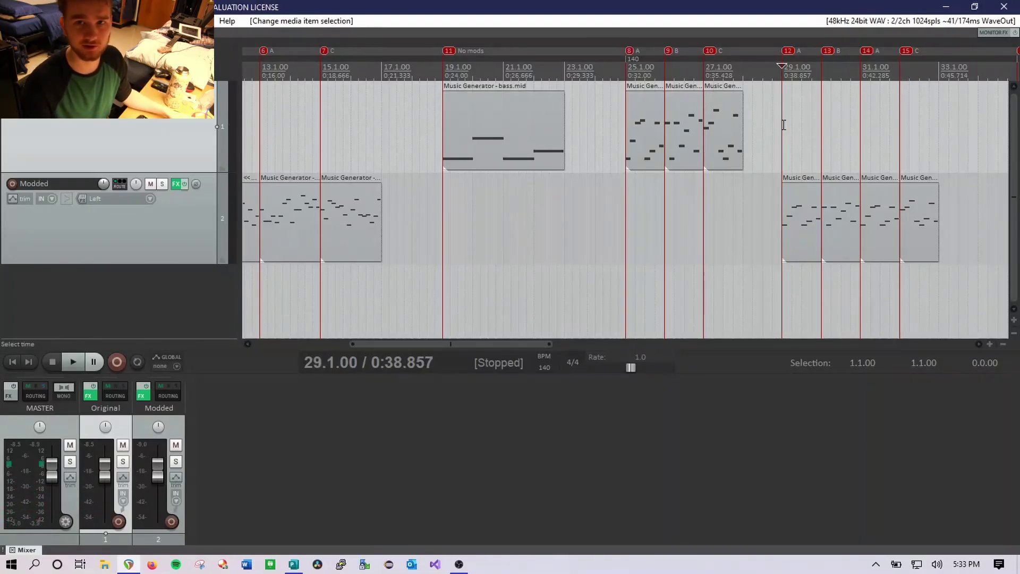
- Play the modded A-B-A-C clips in the 140 BPM section from bar 29
key(space)
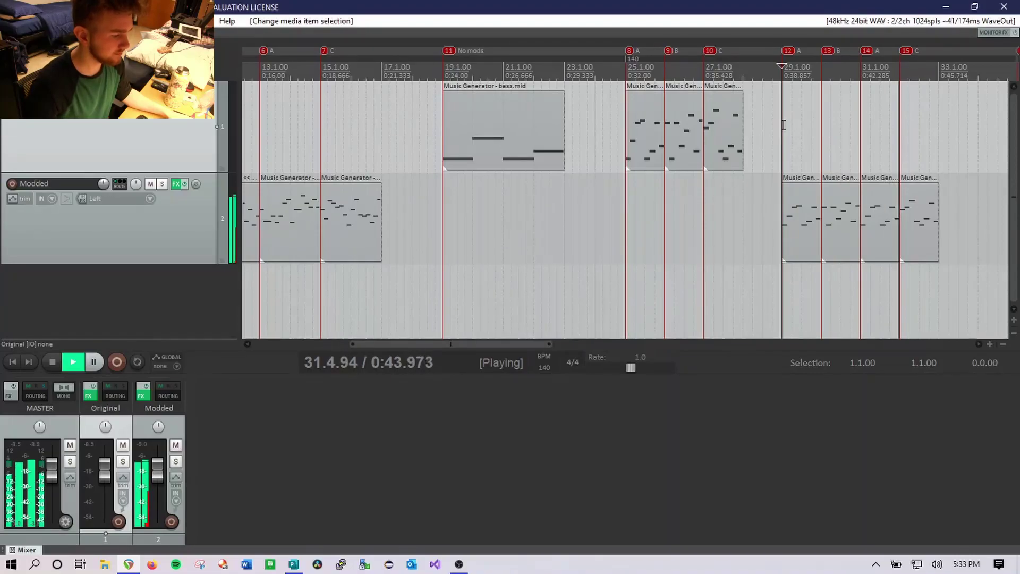
scroll(786, 130, down, 3)
key(space)
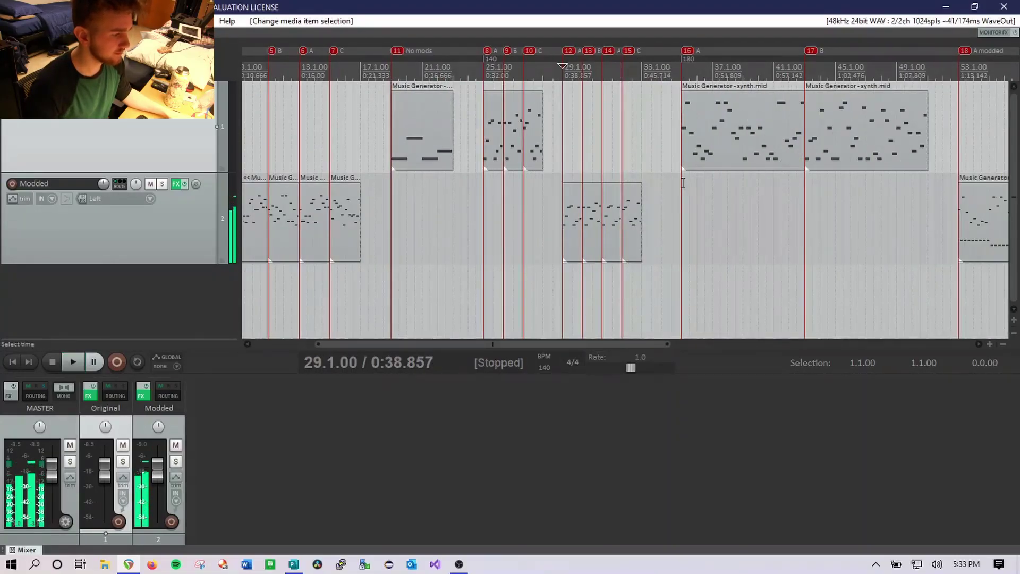
- Play the original synth clip A at marker 16 from bar 35
click(684, 183)
scroll(684, 182, down, 2)
scroll(694, 187, up, 2)
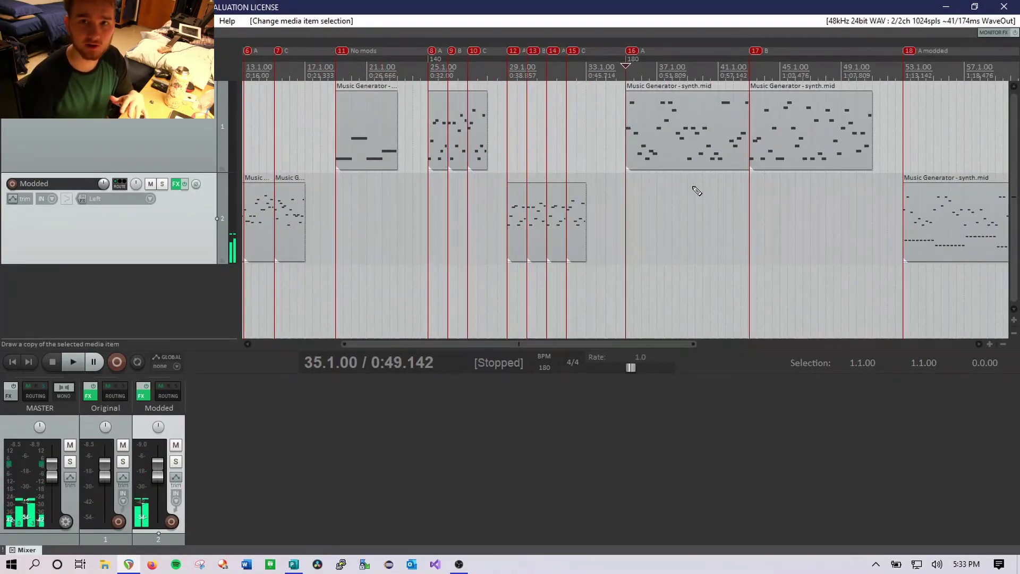
scroll(755, 226, up, 2)
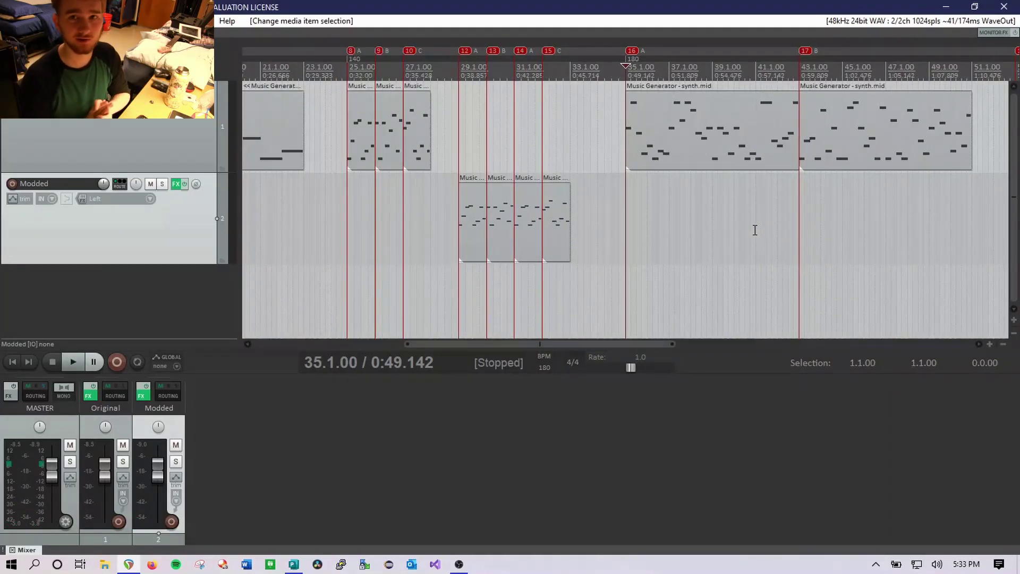
key(space)
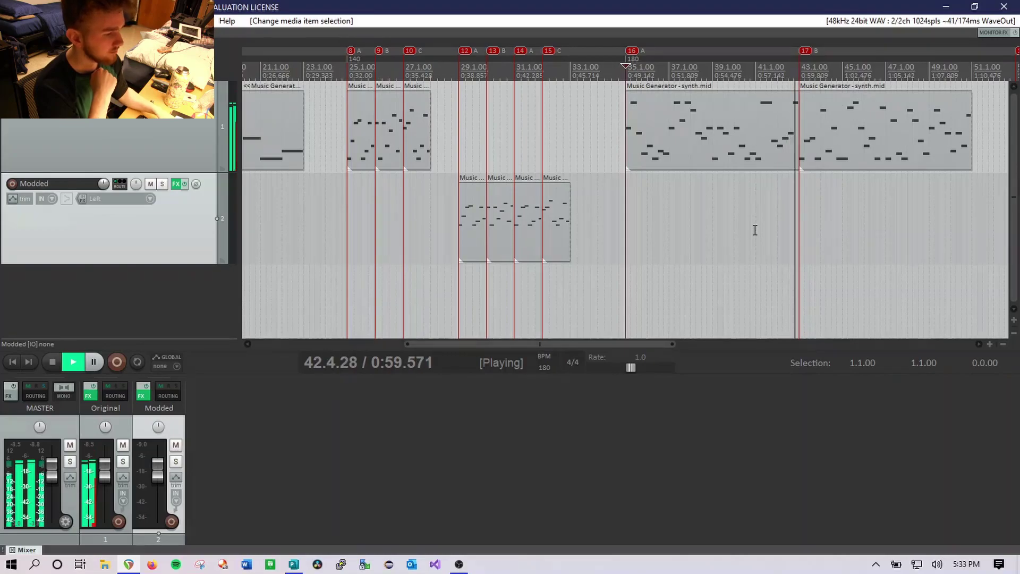
key(space)
- Open the A modded synth clip in the MIDI editor, play it, and close the editor
scroll(755, 230, down, 3)
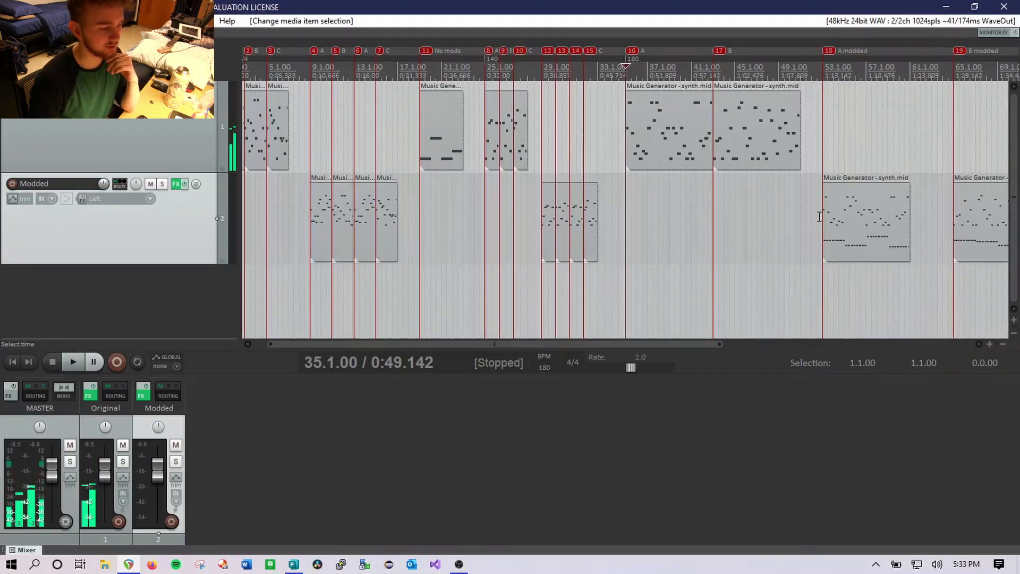
double_click(824, 217)
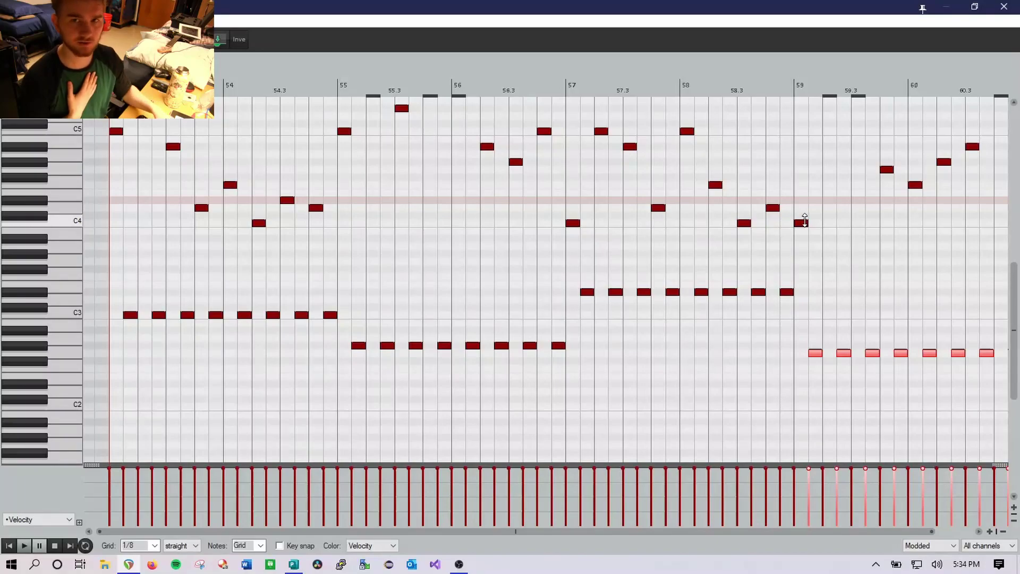
key(space)
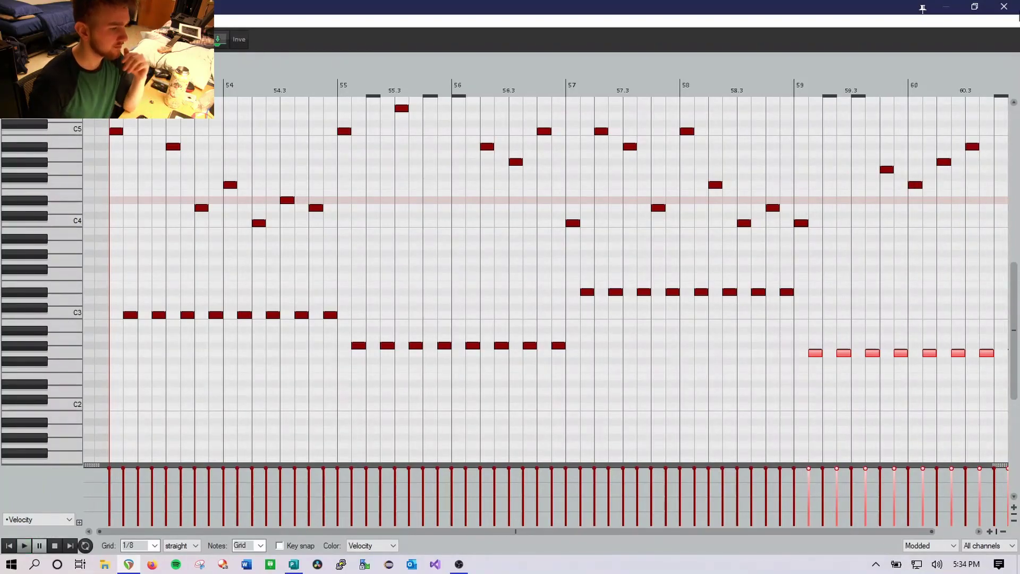
click(1004, 7)
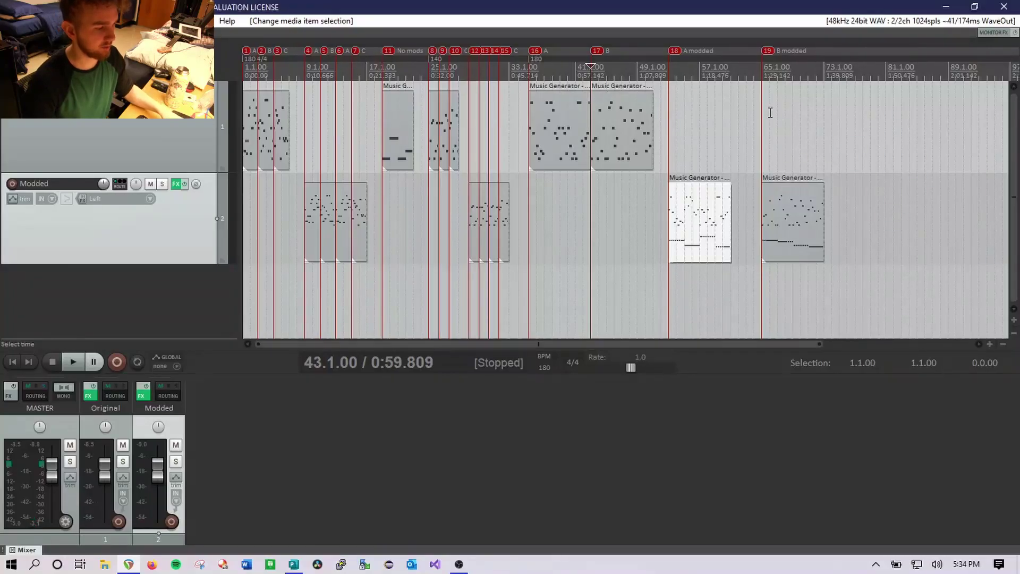
- Play the original synth clip B at marker 17 from bar 43
scroll(786, 109, up, 2)
key(space)
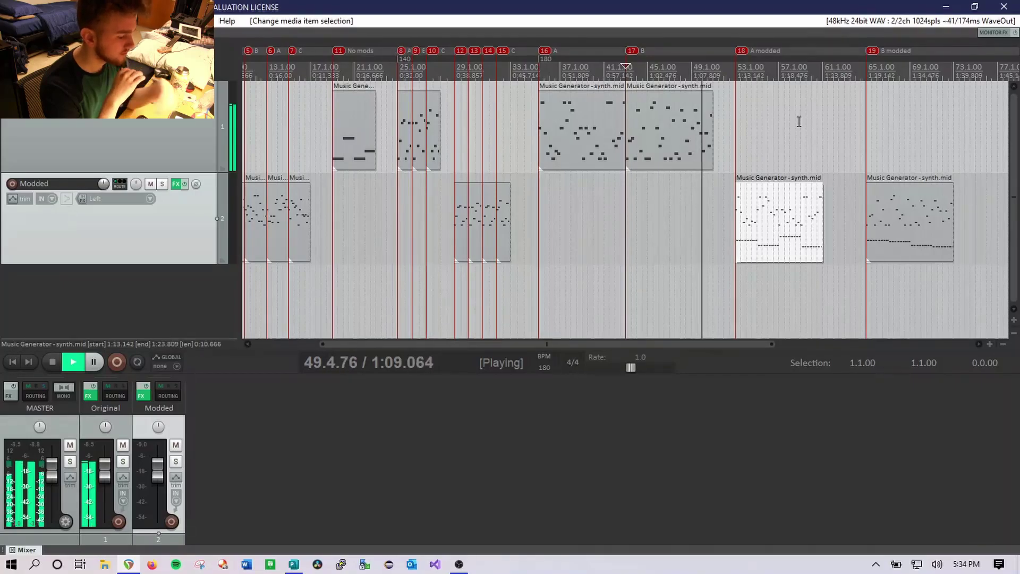
key(space)
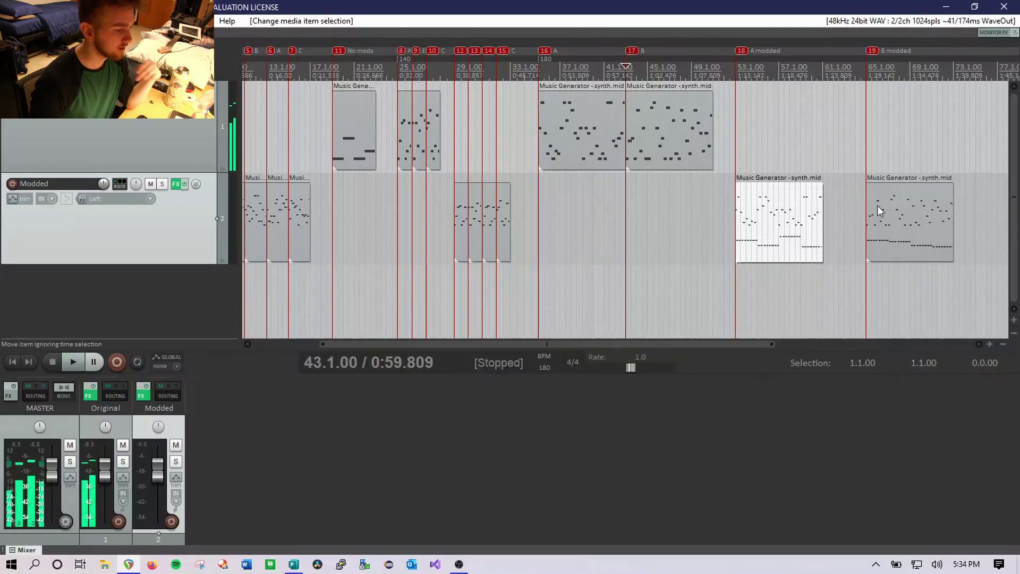
- Open the B modded synth clip in the MIDI editor, play it, and close the editor
double_click(874, 229)
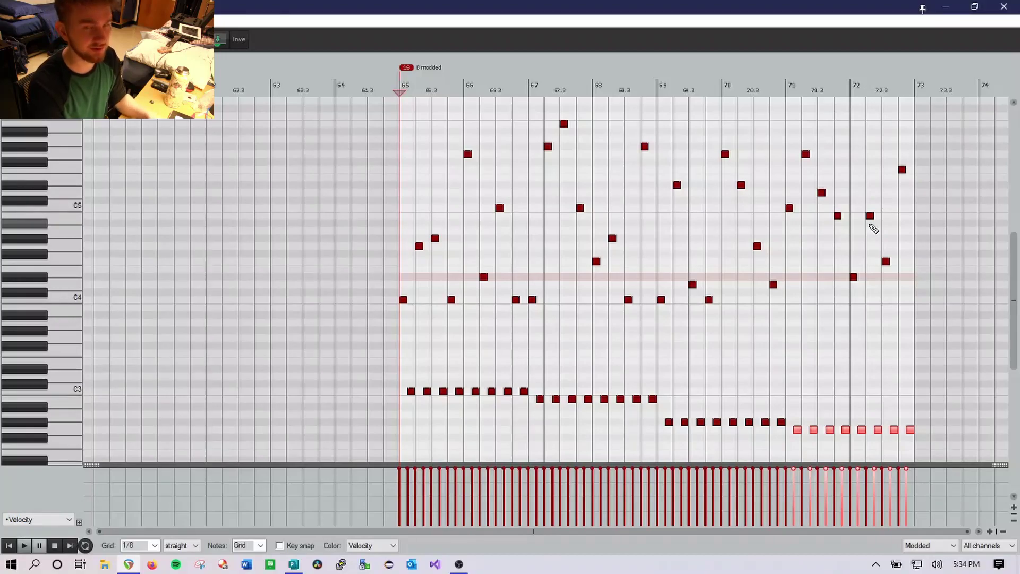
key(space)
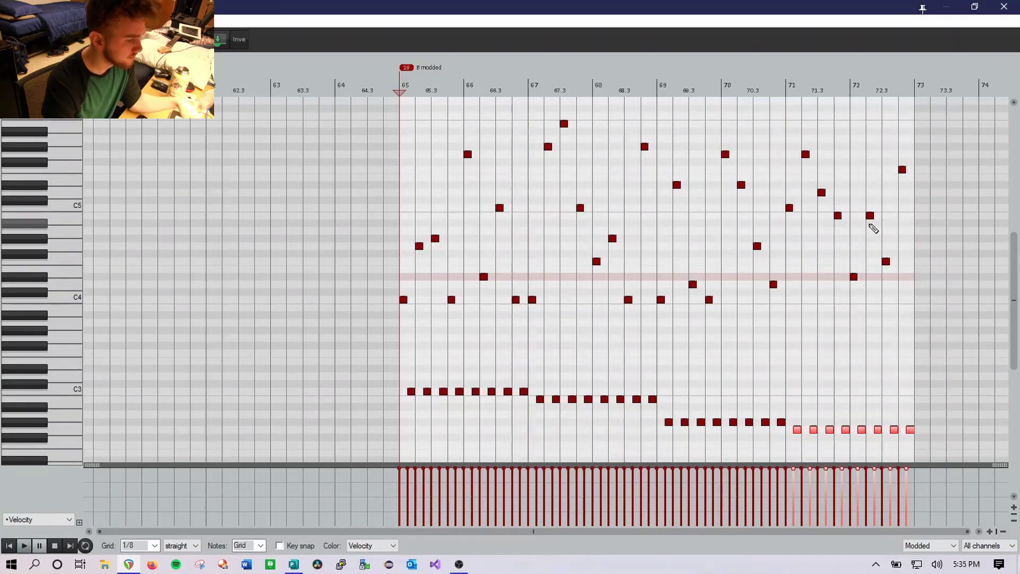
click(1004, 7)
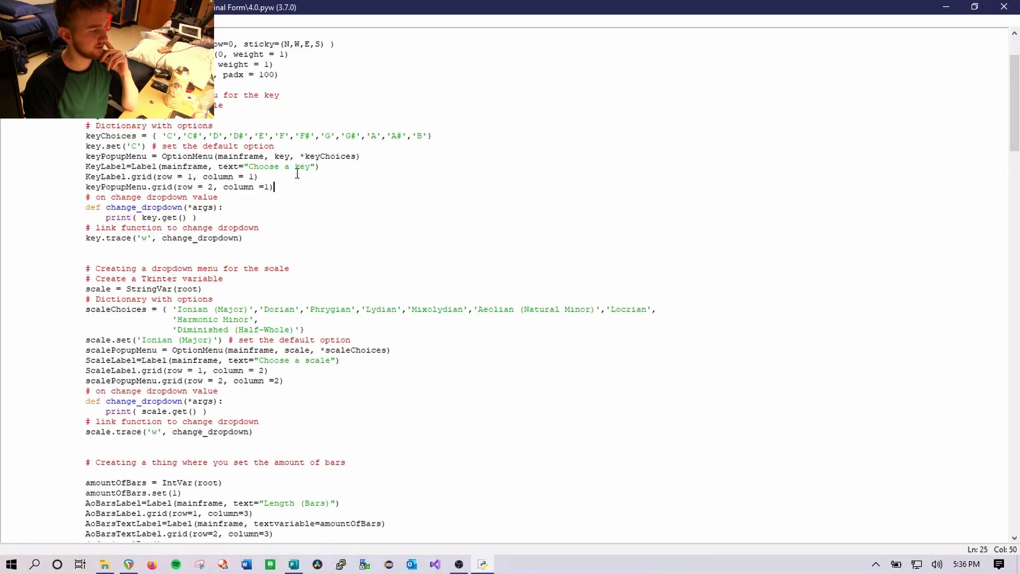
- Examine the 4.0.pyw code that builds the key, scale, bar count, octave range and note length controls
drag(289, 186, 79, 137)
scroll(220, 232, down, 3)
click(219, 236)
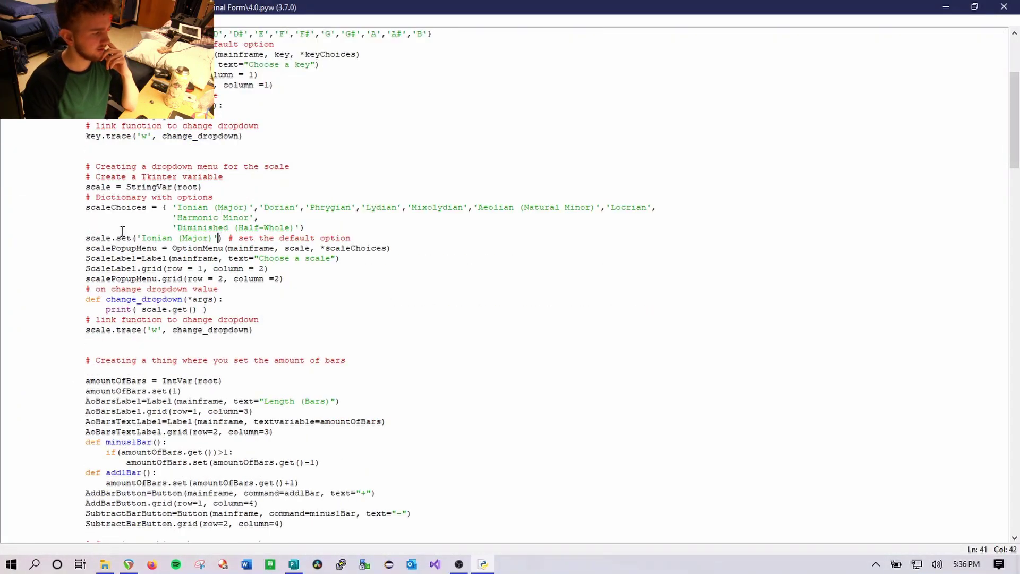
drag(84, 205, 374, 248)
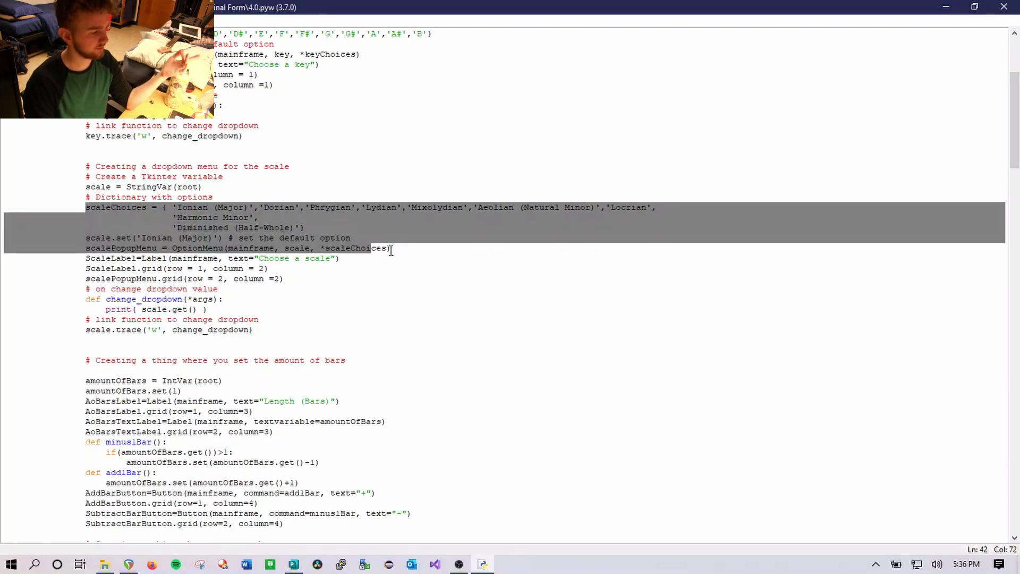
click(391, 250)
scroll(391, 250, down, 5)
drag(365, 259, 160, 210)
click(157, 218)
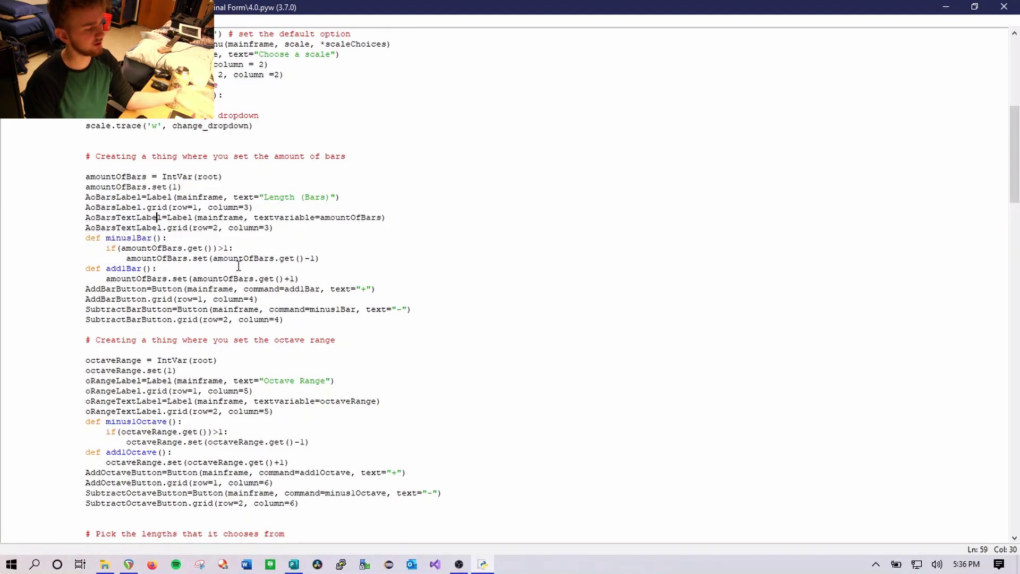
scroll(238, 260, down, 5)
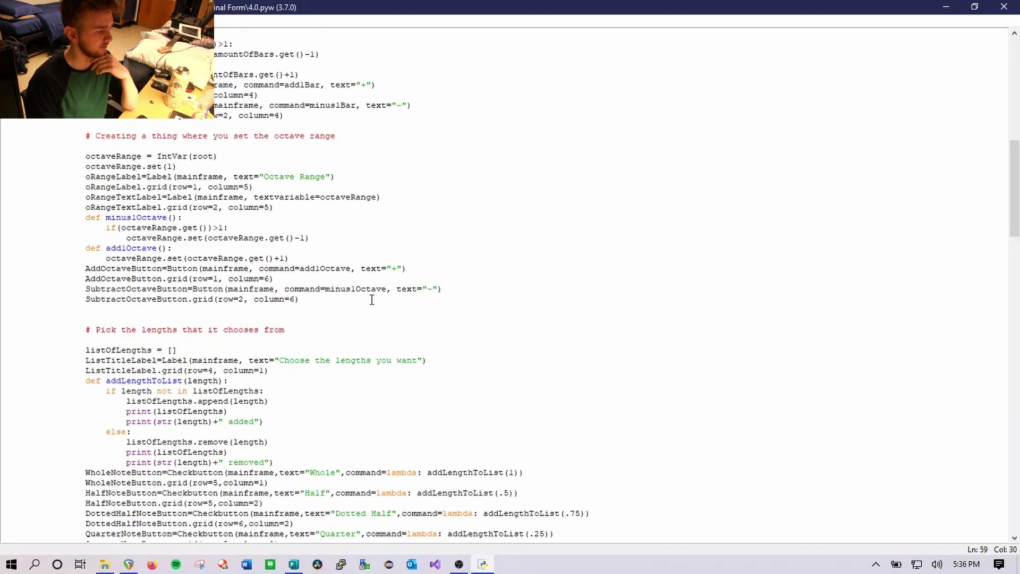
scroll(372, 300, down, 8)
- Run the script, set the generator's key to G, and view the available scales while keeping Ionian (Major)
key(F5)
click(321, 111)
click(311, 176)
click(319, 112)
click(318, 129)
click(375, 116)
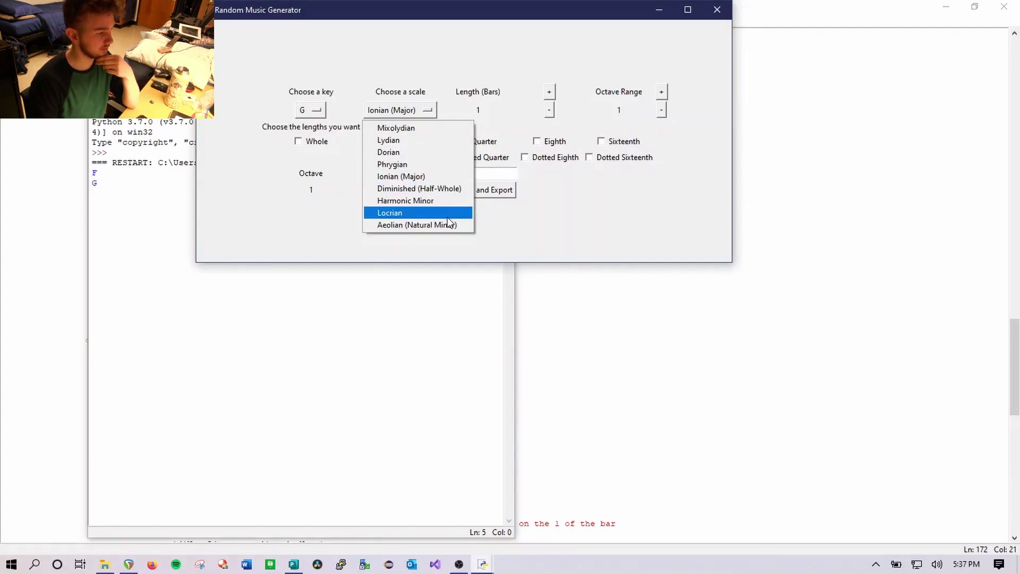
click(439, 76)
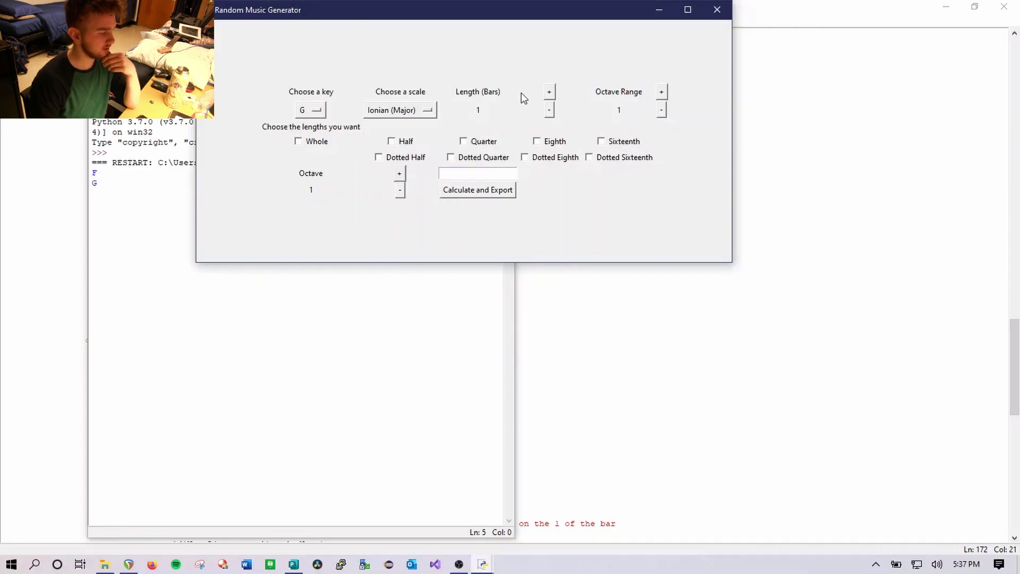
- Set length and octave range to 3, enable Whole, Half, Dotted Half, Quarter and Dotted Quarter notes, and set the octave to 4
click(551, 111)
click(552, 113)
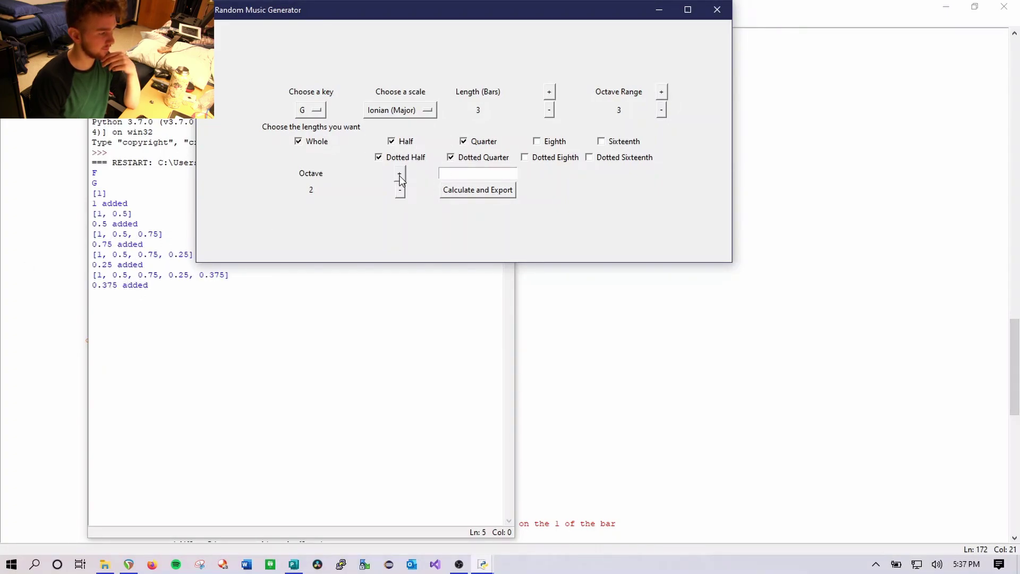
click(401, 192)
click(400, 193)
click(400, 192)
- Calculate and export the music as dshjgfhjjkjkdf, and select the exported MIDI file in the Final Form folder in File Explorer
click(454, 174)
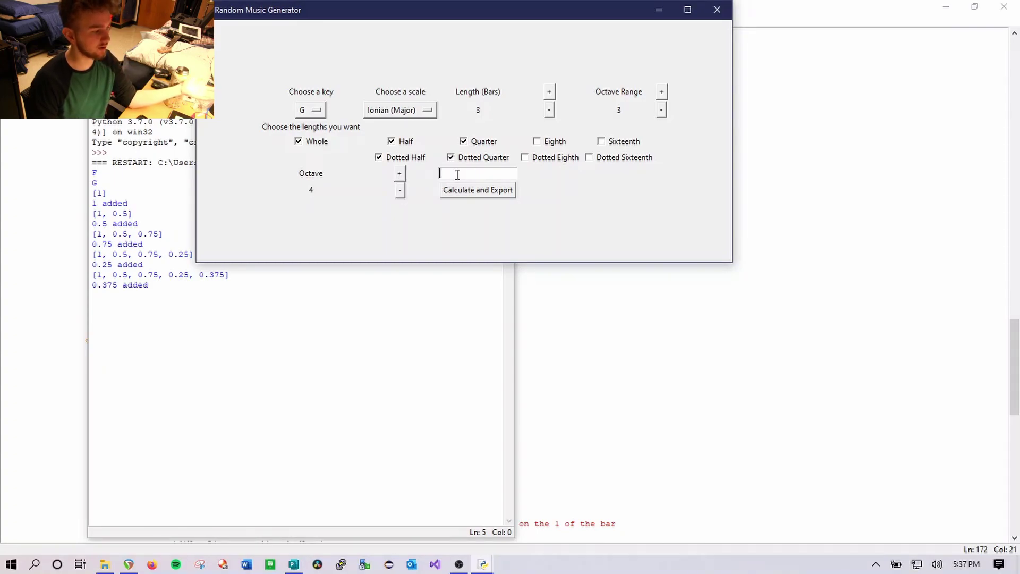
text(dshjgfhjjkjkdf)
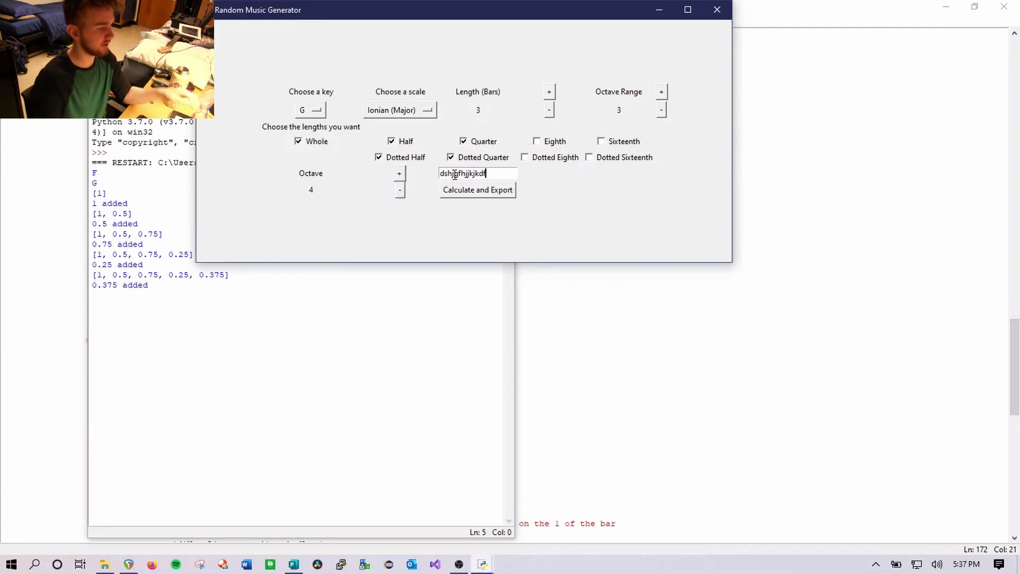
click(478, 195)
click(105, 564)
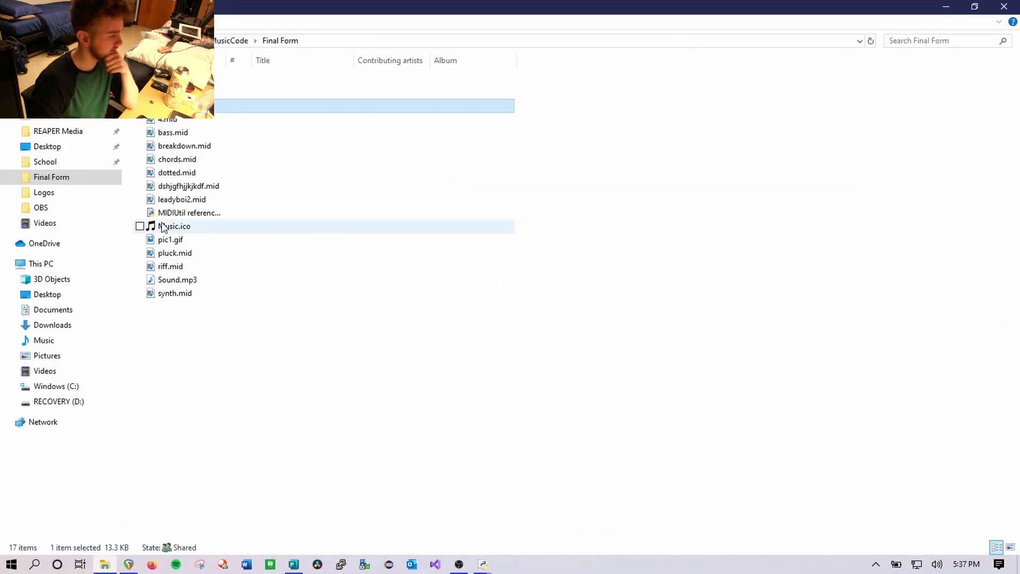
click(210, 187)
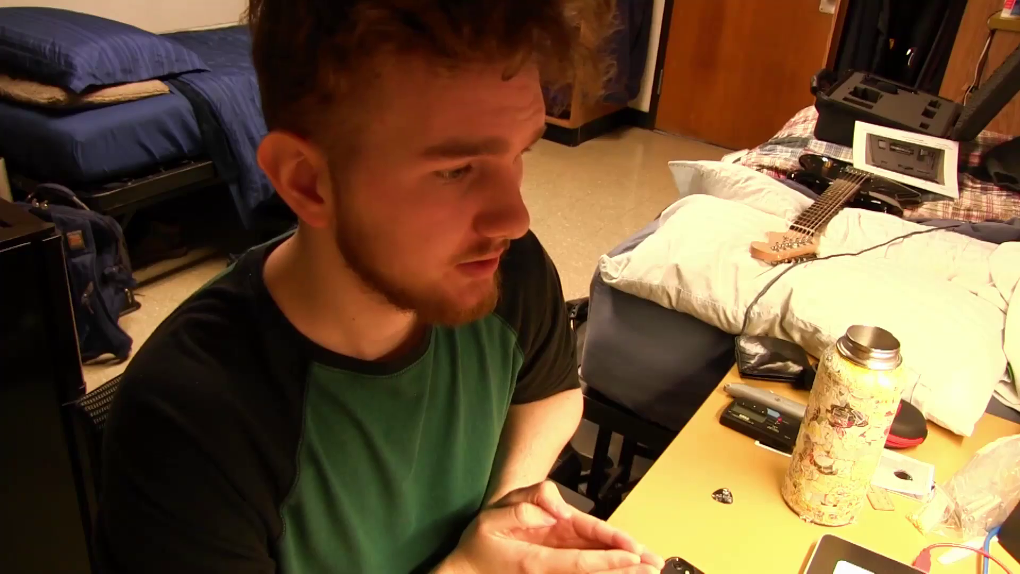